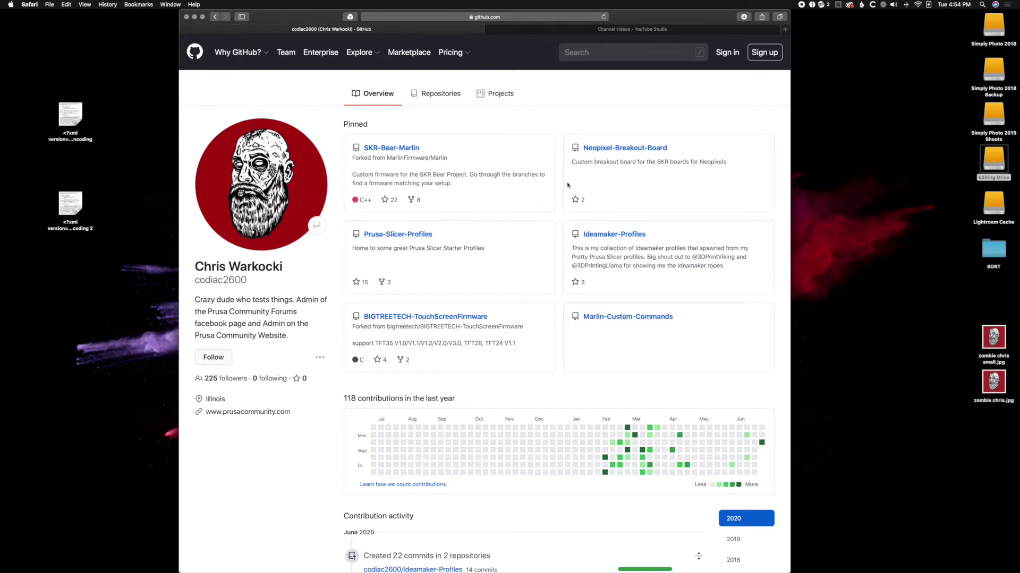
- Download SKR Bear Printer.zip from the SKR Bear Profiles folder of the Ideamaker-Profiles repository
{"action": "left_click", "coordinate": [599, 235]}
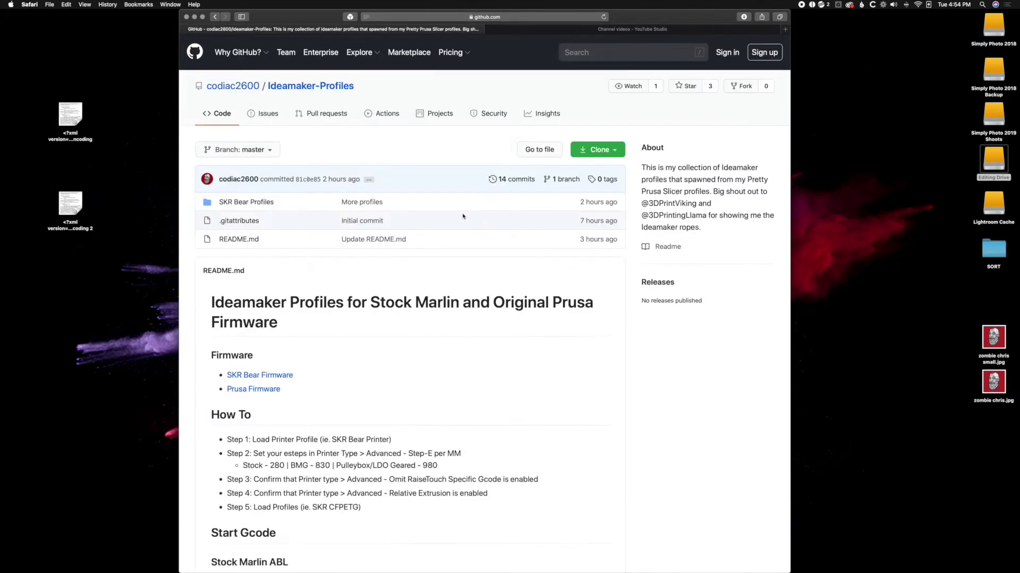
{"action": "scroll", "coordinate": [297, 274], "scroll_direction": "down", "scroll_amount": 5}
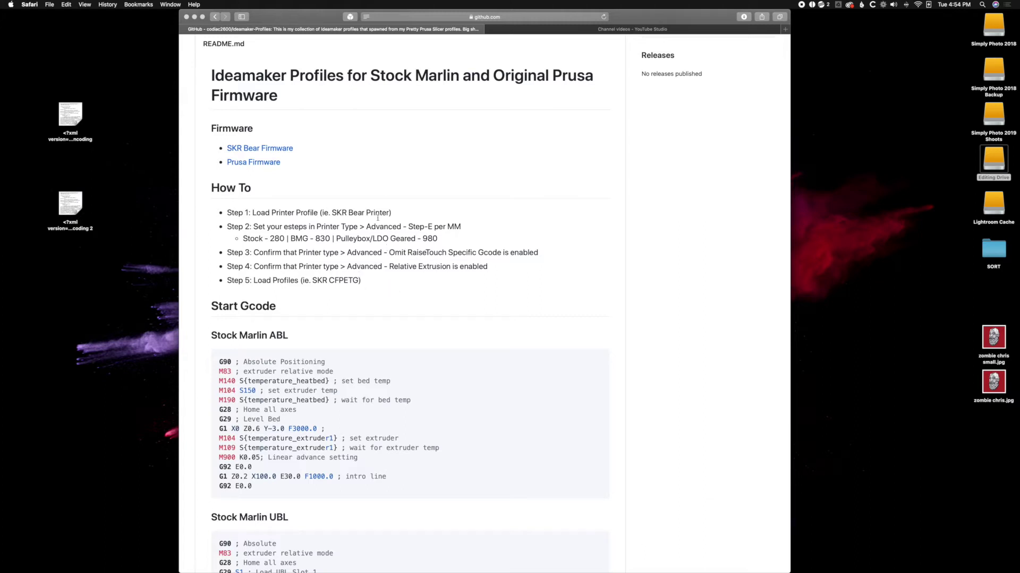
{"action": "scroll", "coordinate": [474, 115], "scroll_direction": "up", "scroll_amount": 5}
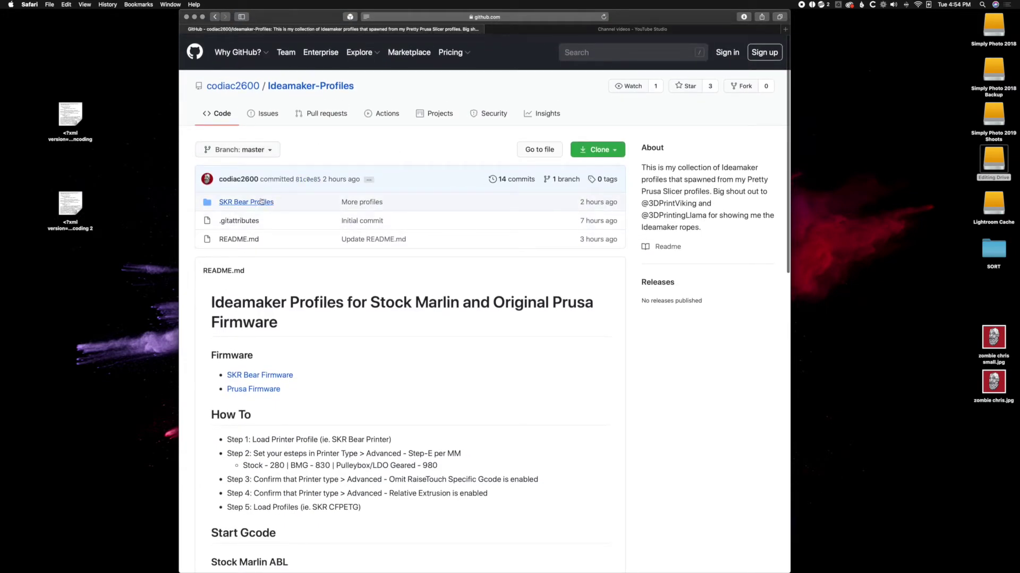
{"action": "left_click", "coordinate": [261, 202]}
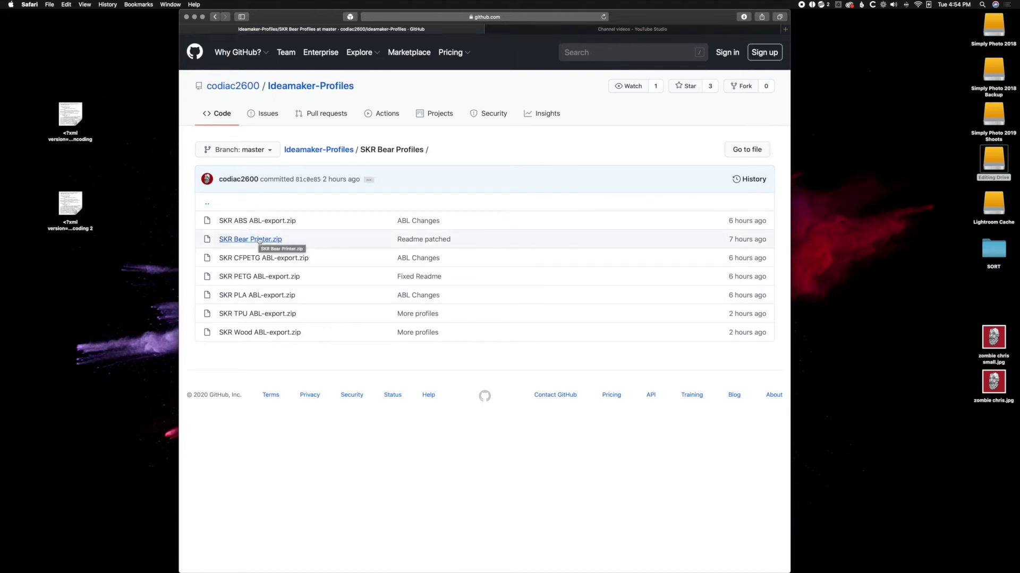
{"action": "left_click", "coordinate": [260, 240]}
{"action": "left_click", "coordinate": [712, 238]}
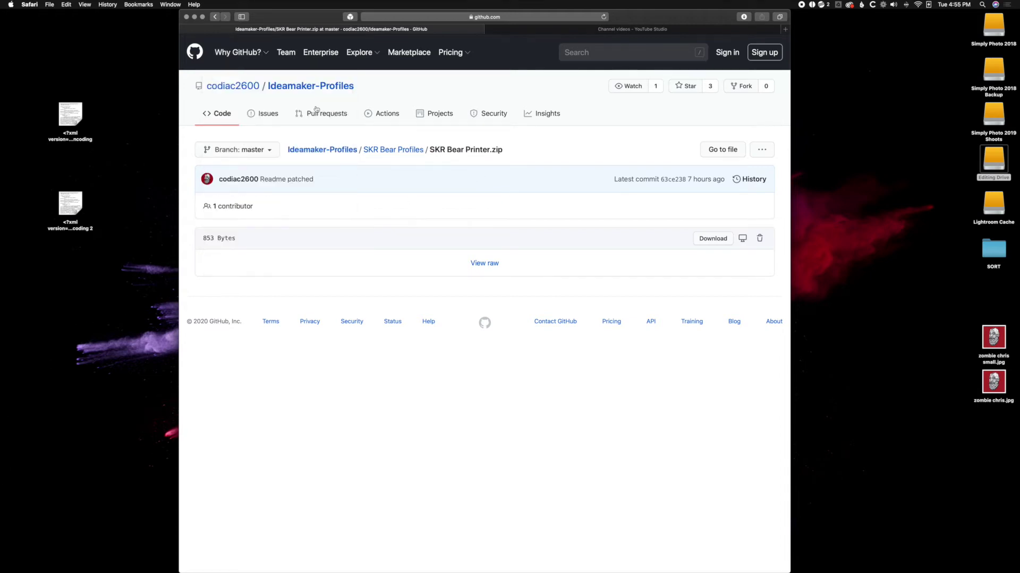
- Download SKR PLA ABL-export.zip and SKR PETG ABL-export.zip from the SKR Bear Profiles folder
{"action": "left_click", "coordinate": [216, 18]}
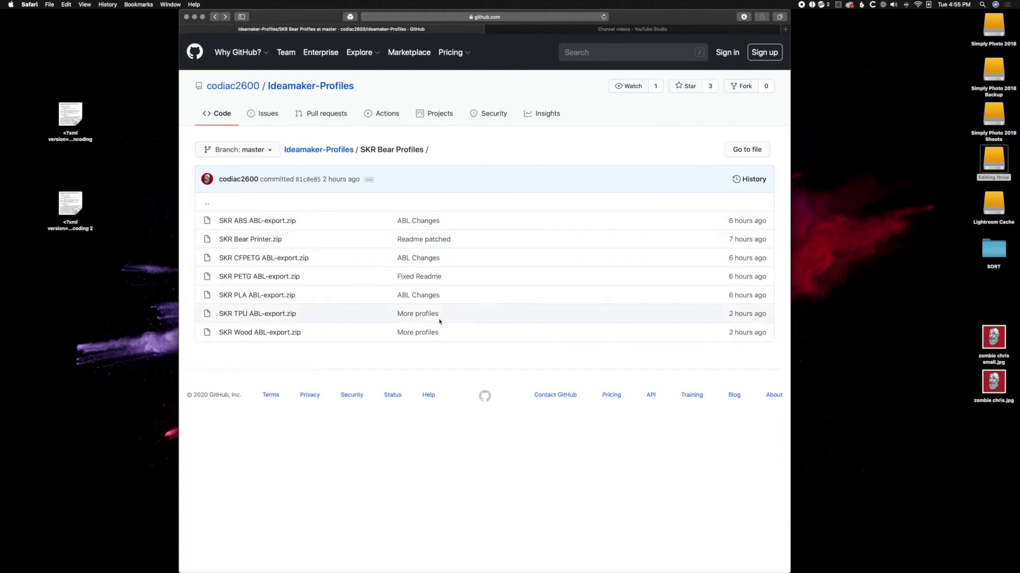
{"action": "left_click", "coordinate": [263, 296]}
{"action": "left_click", "coordinate": [712, 238]}
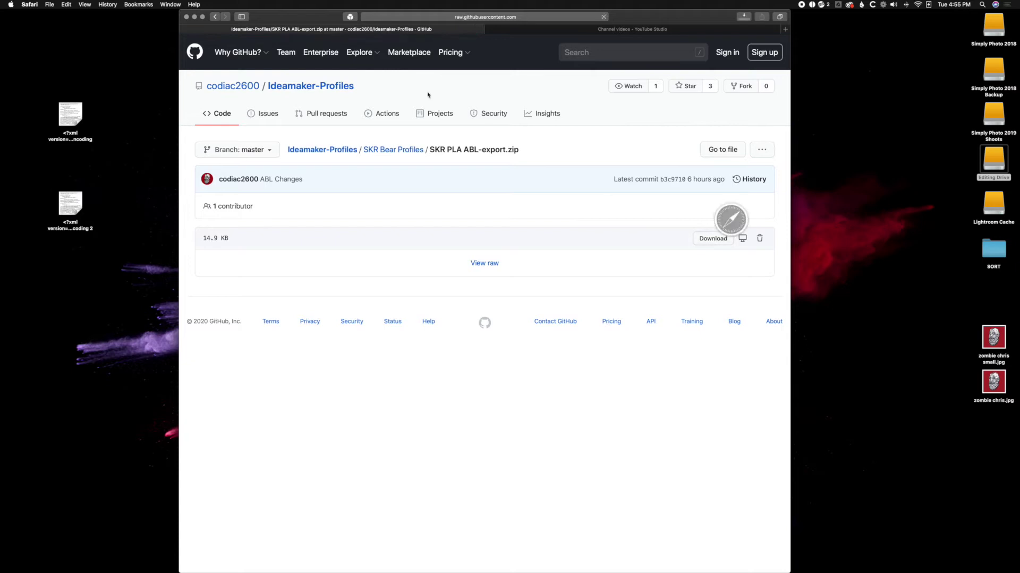
{"action": "left_click", "coordinate": [215, 17]}
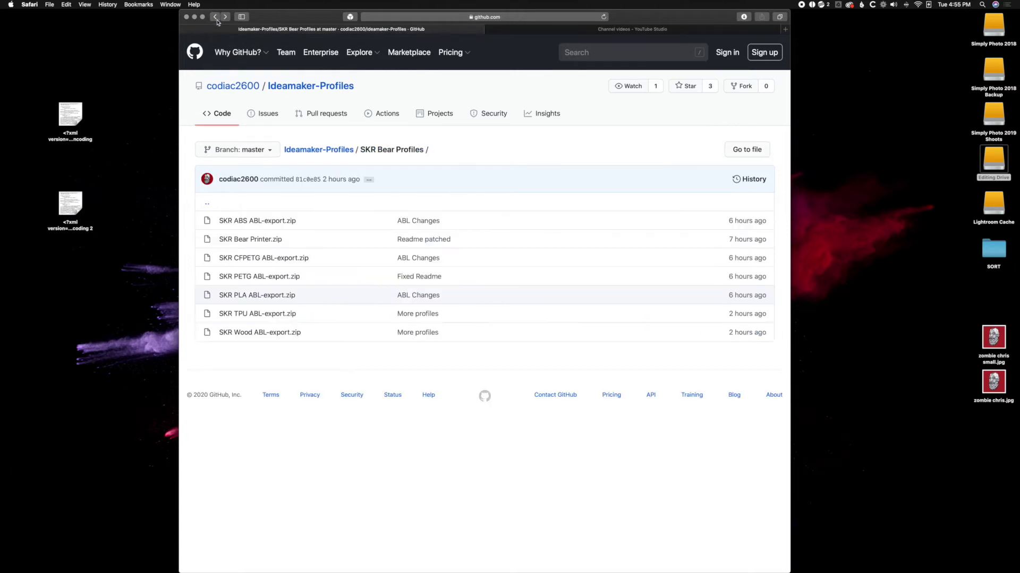
{"action": "left_click", "coordinate": [260, 277]}
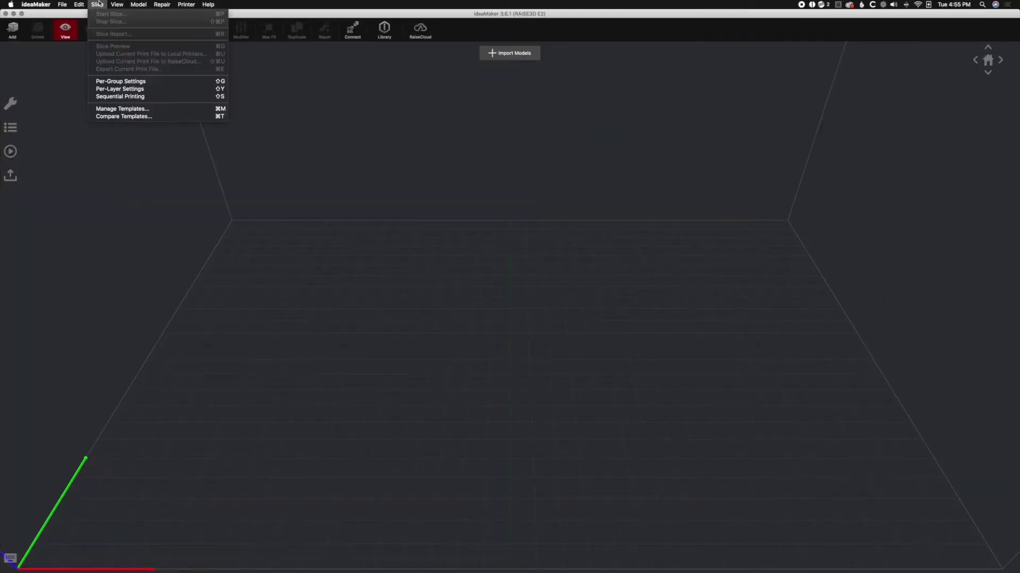
- Switch to ideaMaker and load the downloaded SKR Bear.printer file as a new printer in the printer settings
{"action": "left_click", "coordinate": [122, 109]}
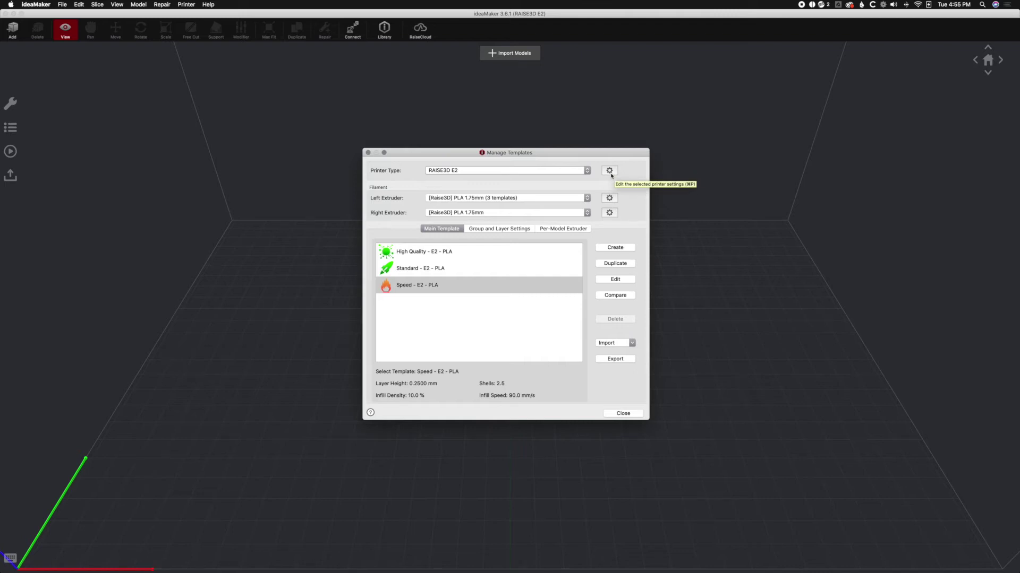
{"action": "left_click", "coordinate": [610, 171]}
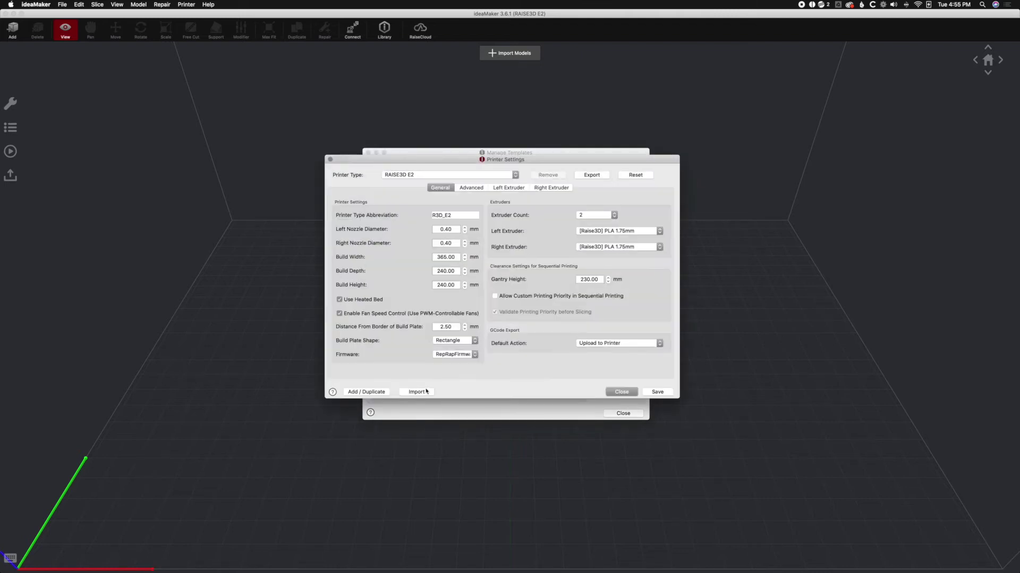
{"action": "left_click", "coordinate": [426, 391]}
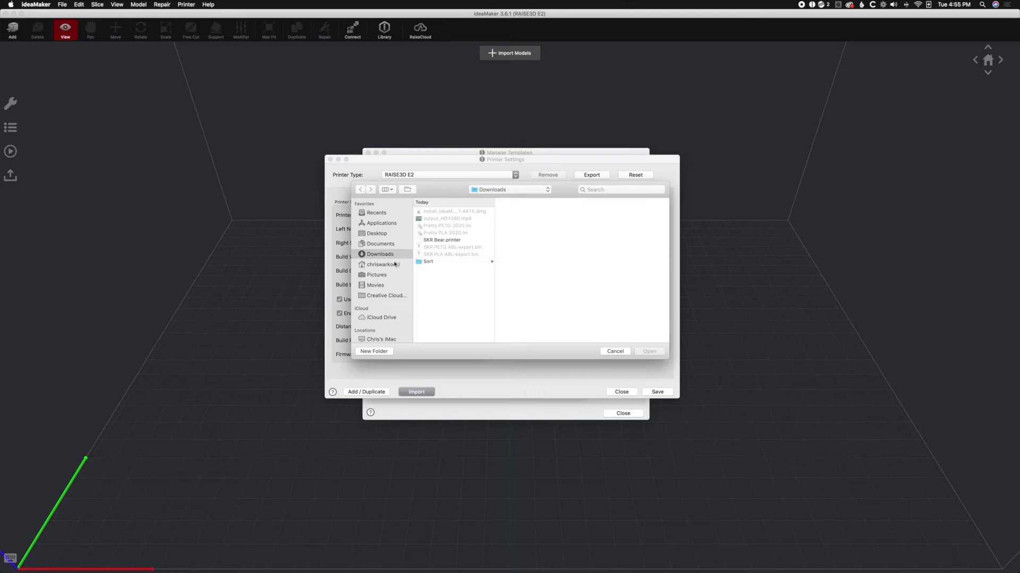
{"action": "left_click", "coordinate": [443, 240]}
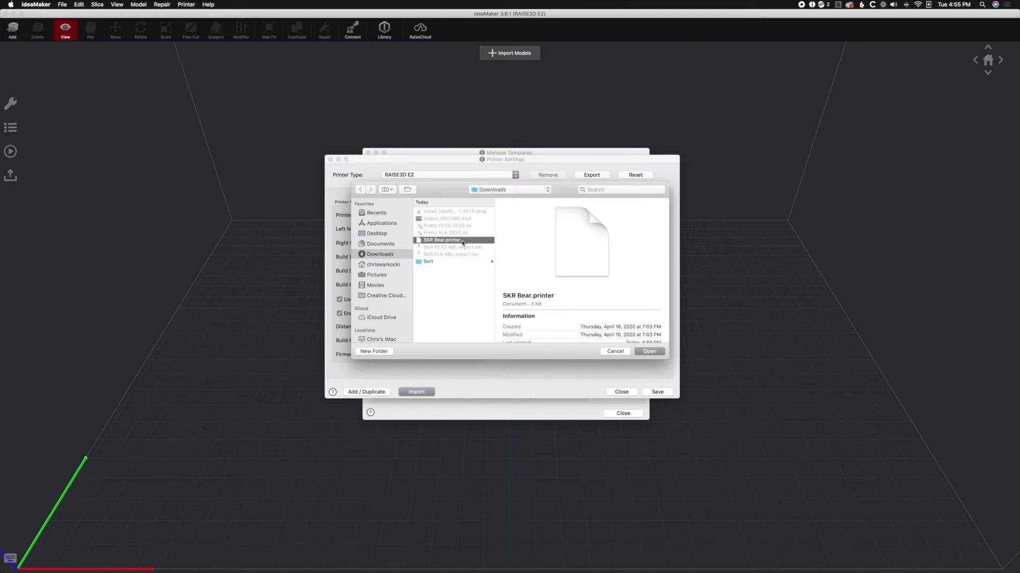
{"action": "left_click", "coordinate": [653, 352]}
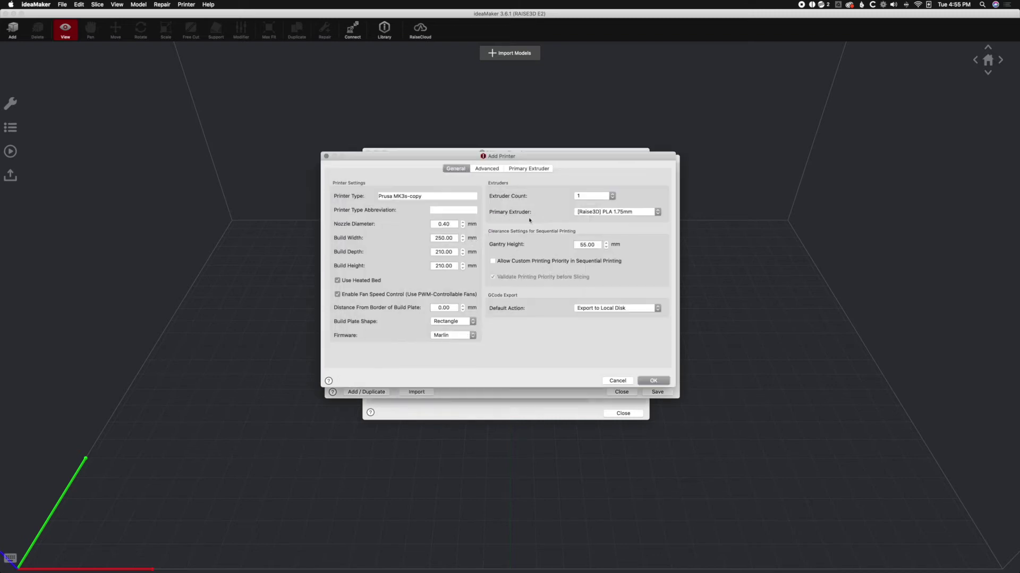
- Name the imported printer type SKR Bear
{"action": "left_click", "coordinate": [306, 195]}
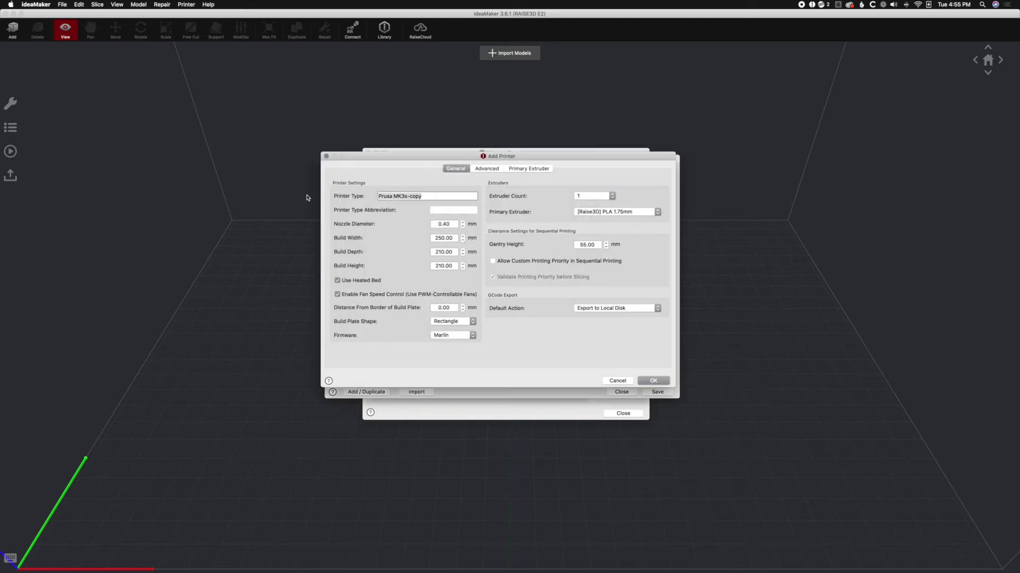
{"action": "key", "text": "super+a"}
{"action": "type", "text": "SKR BEa"}
{"action": "key", "text": "BackSpace"}
{"action": "key", "text": "BackSpace"}
{"action": "type", "text": "ear"}
- Set the new printer's baud rate to 250000 and enable relative extrusion
{"action": "left_click", "coordinate": [487, 168]}
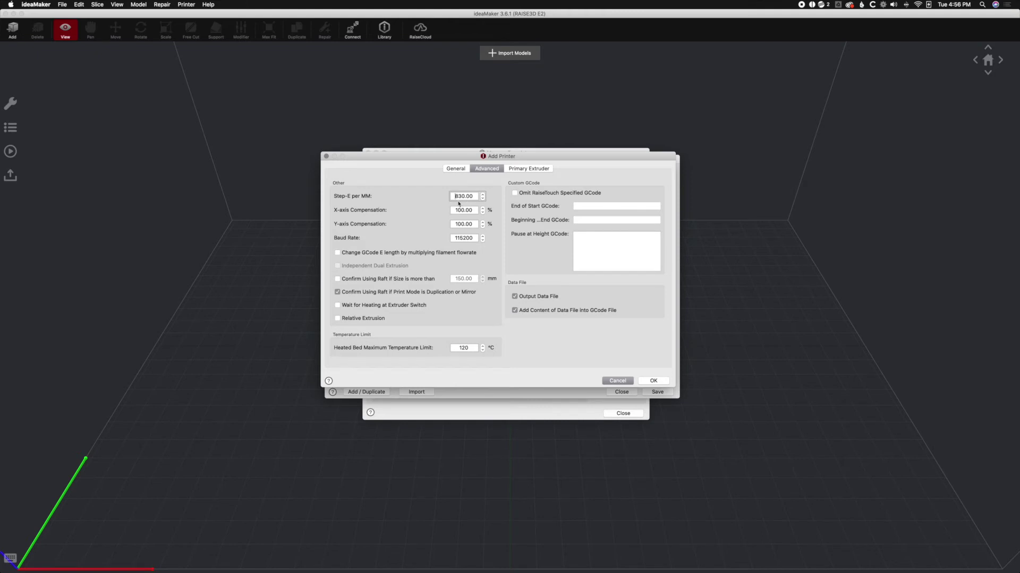
{"action": "double_click", "coordinate": [473, 238]}
{"action": "type", "text": "250000"}
{"action": "left_click", "coordinate": [338, 319]}
- Enable omitting RaiseTouch specified GCode, disable both data file options, and save the SKR Bear printer
{"action": "left_click", "coordinate": [514, 193]}
{"action": "left_click", "coordinate": [515, 297]}
{"action": "left_click", "coordinate": [515, 311]}
{"action": "left_click", "coordinate": [646, 381]}
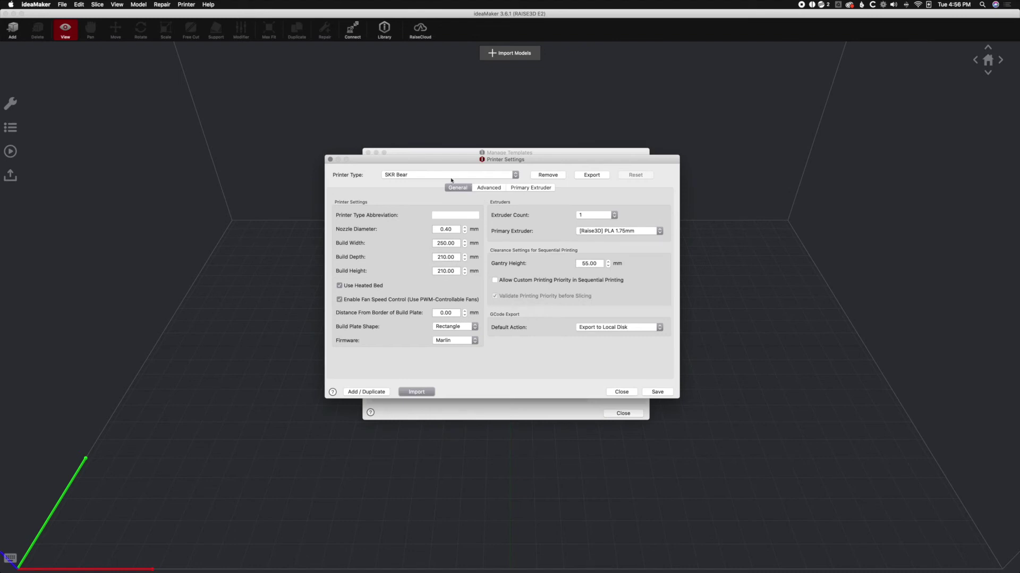
{"action": "left_click", "coordinate": [657, 392]}
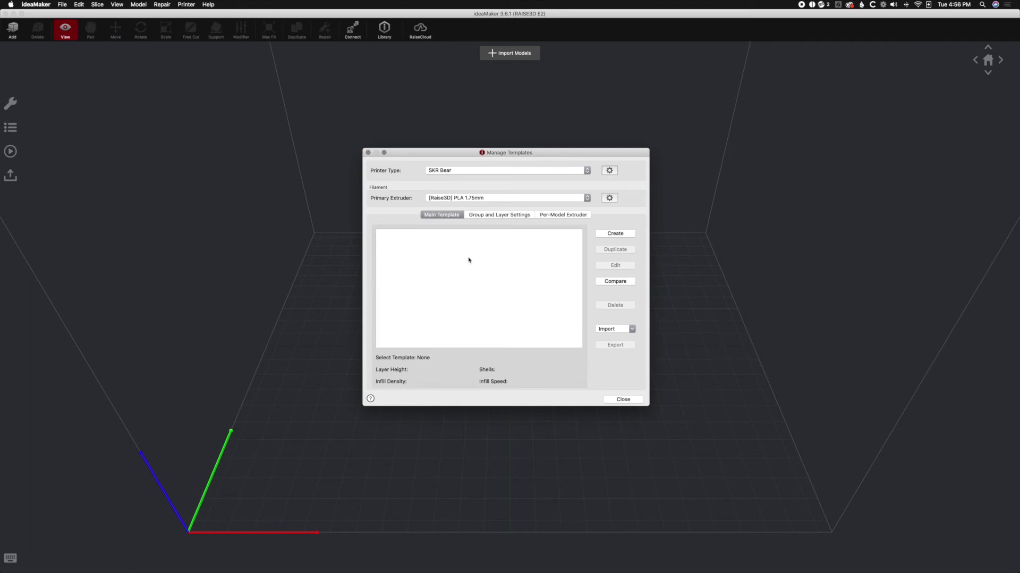
- Import SKR PLA ABL-export.bin from the local disk as a slicing template named SKR PLA V1 for the SKR Bear printer
{"action": "left_click", "coordinate": [620, 331]}
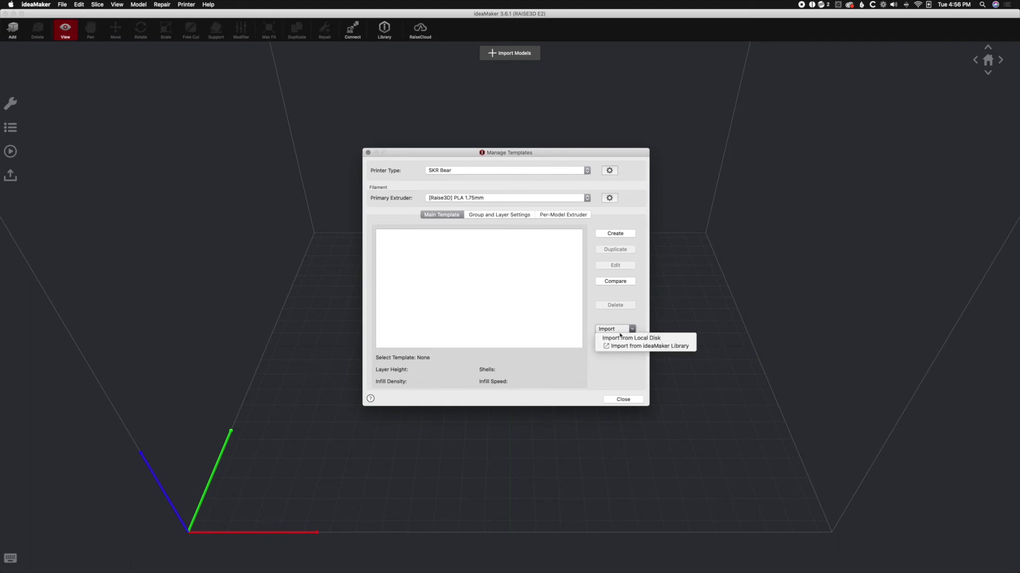
{"action": "left_click", "coordinate": [619, 339]}
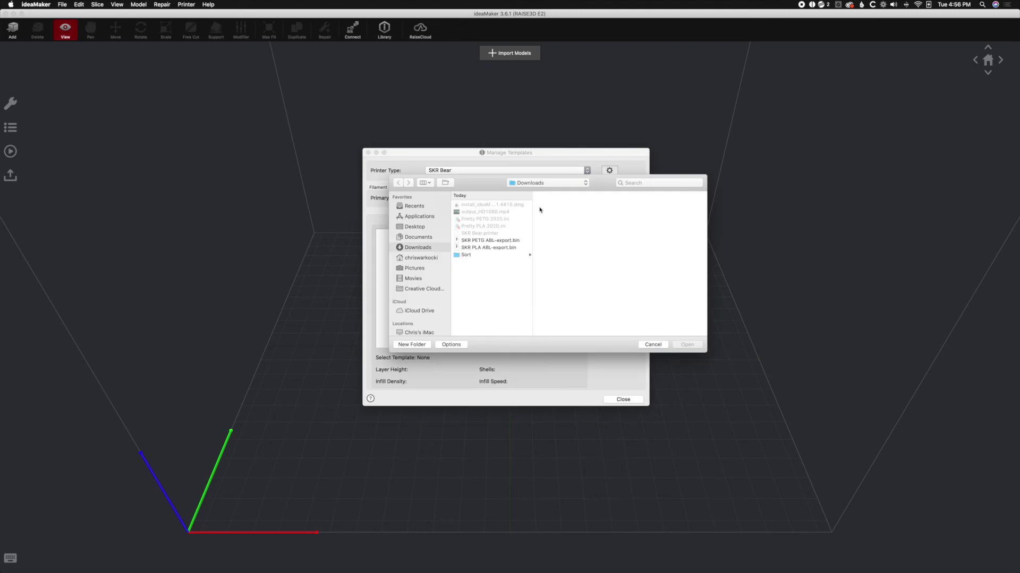
{"action": "left_click", "coordinate": [498, 241]}
{"action": "left_click", "coordinate": [494, 248]}
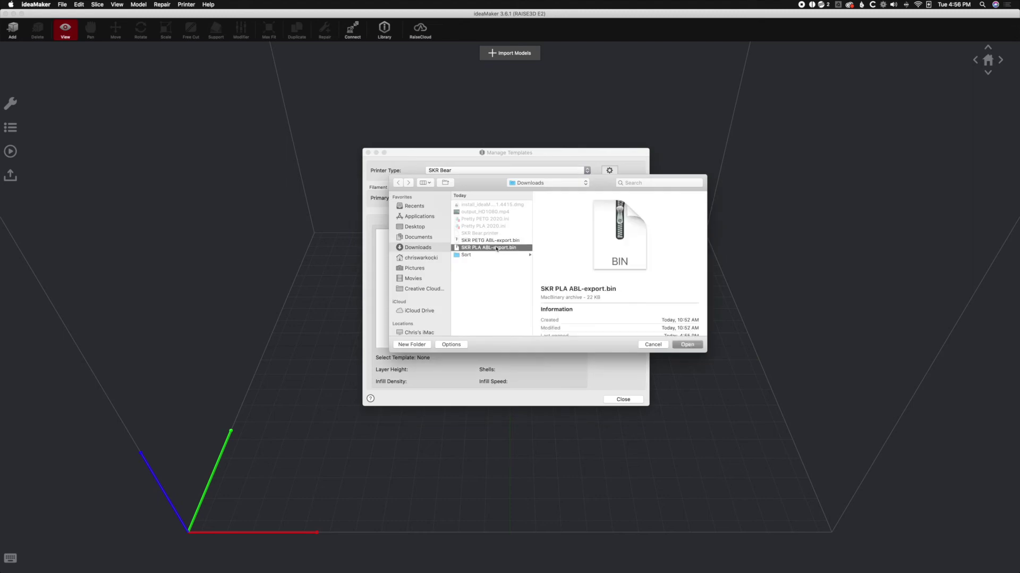
{"action": "left_click", "coordinate": [694, 345]}
{"action": "double_click", "coordinate": [482, 230]}
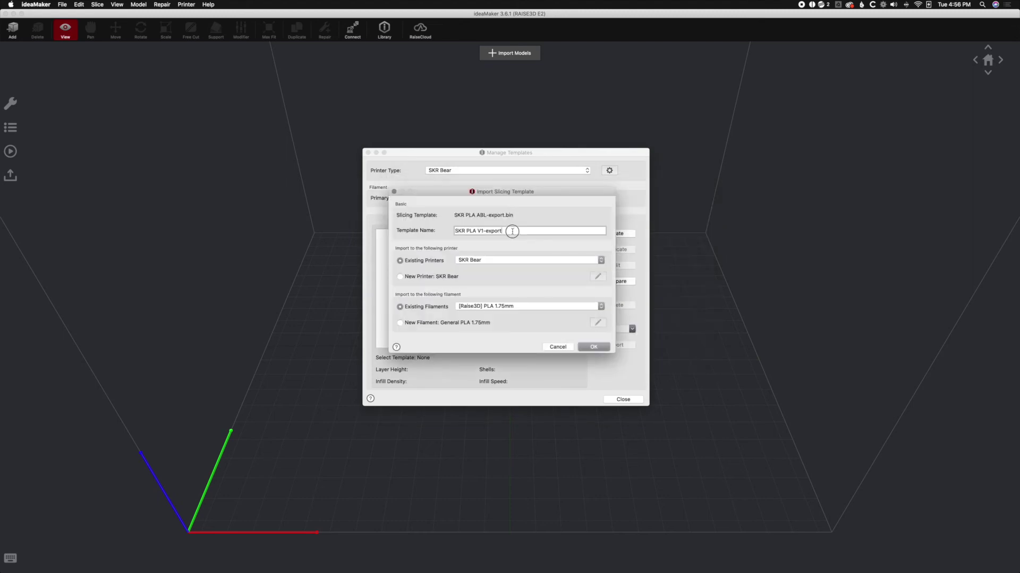
{"action": "type", "text": "V1"}
{"action": "left_click_drag", "start_coordinate": [501, 231], "coordinate": [484, 232]}
{"action": "key", "text": "BackSpace"}
{"action": "left_click", "coordinate": [594, 347]}
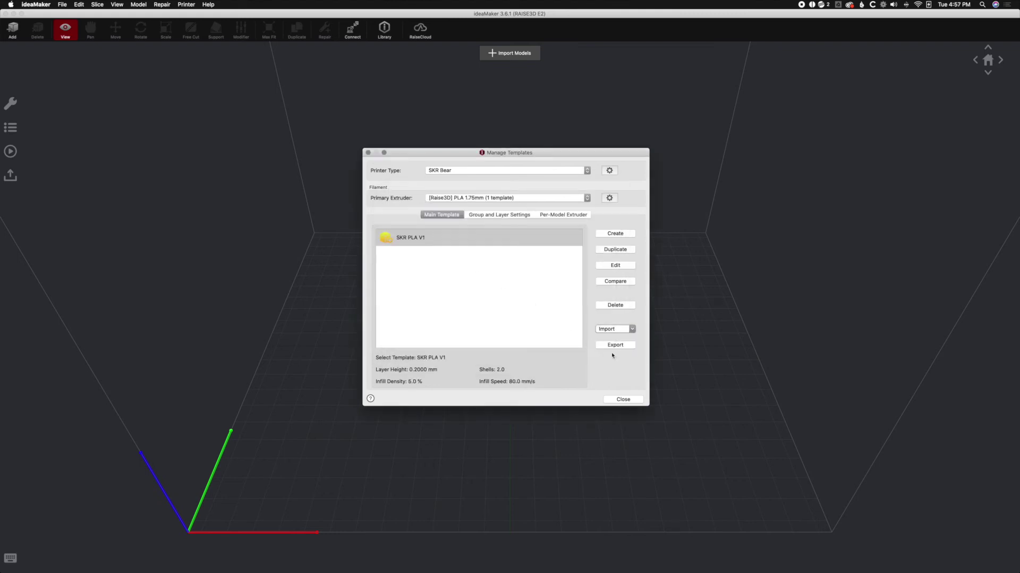
- Import SKR PETG ABL-export.bin from the local disk as a slicing template named SKR PETG for the SKR Bear printer
{"action": "left_click", "coordinate": [622, 330]}
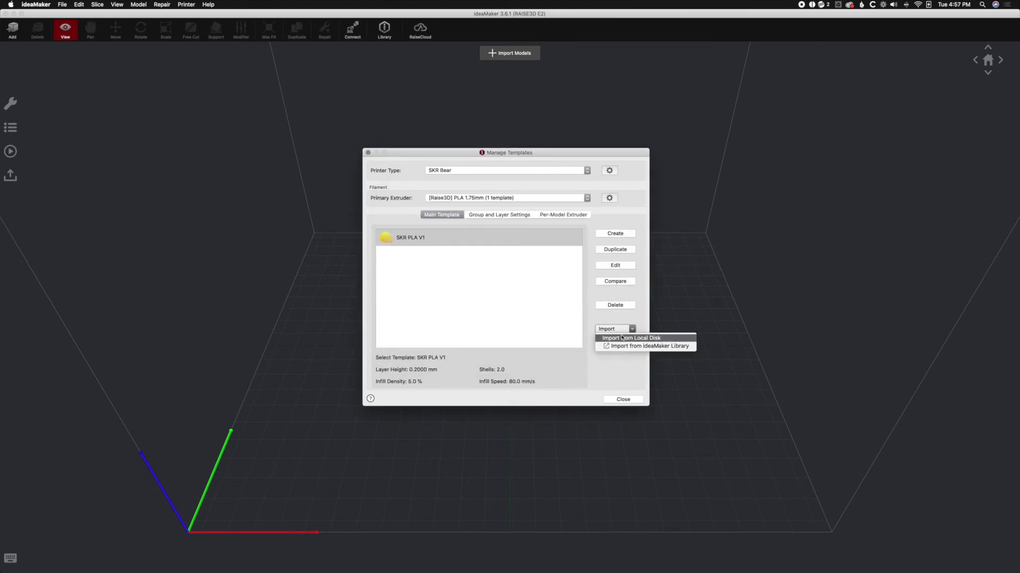
{"action": "left_click", "coordinate": [621, 339]}
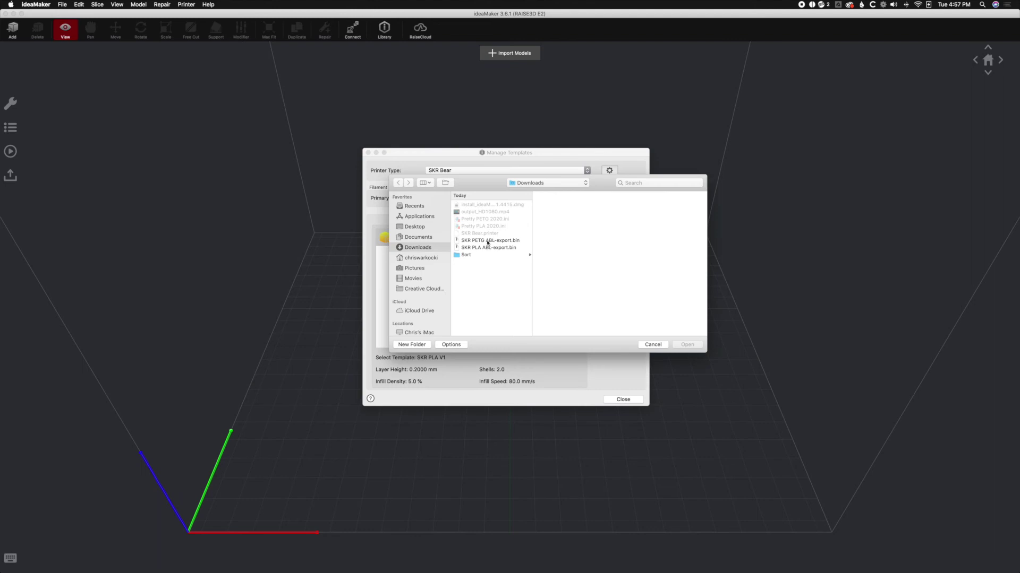
{"action": "left_click", "coordinate": [489, 240]}
{"action": "left_click", "coordinate": [696, 345]}
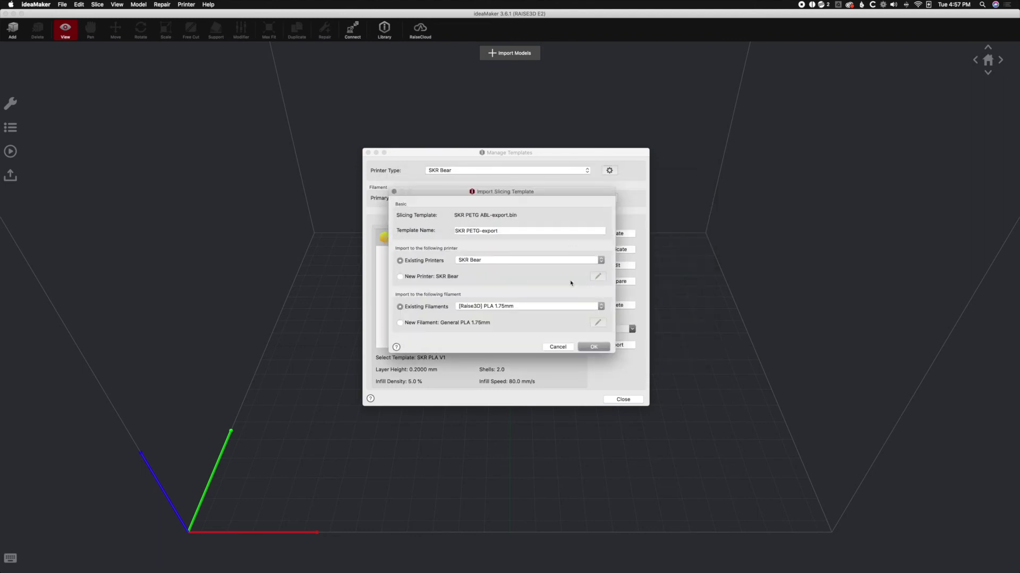
{"action": "left_click_drag", "start_coordinate": [498, 232], "coordinate": [480, 232]}
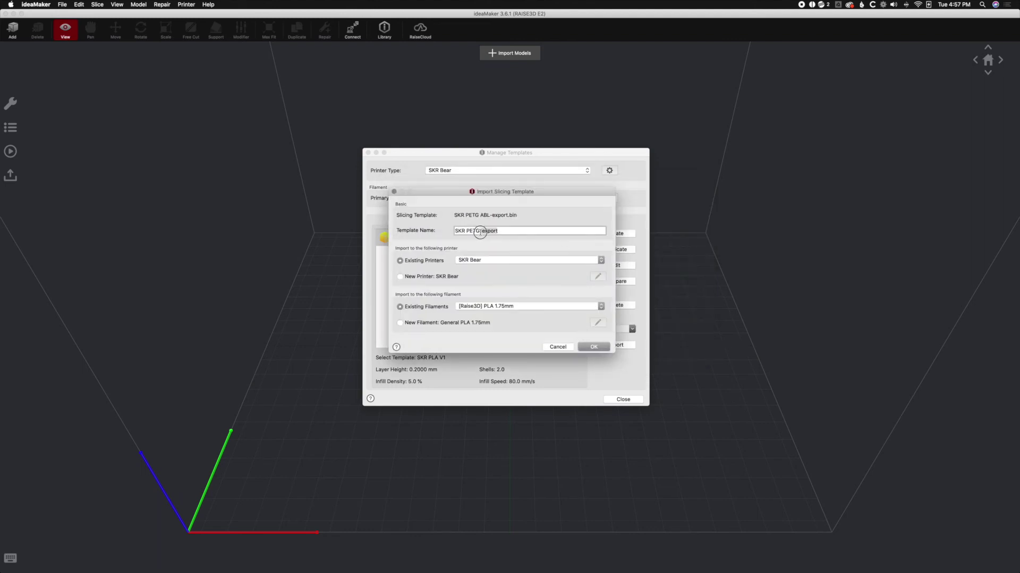
{"action": "key", "text": "BackSpace"}
{"action": "left_click", "coordinate": [593, 346]}
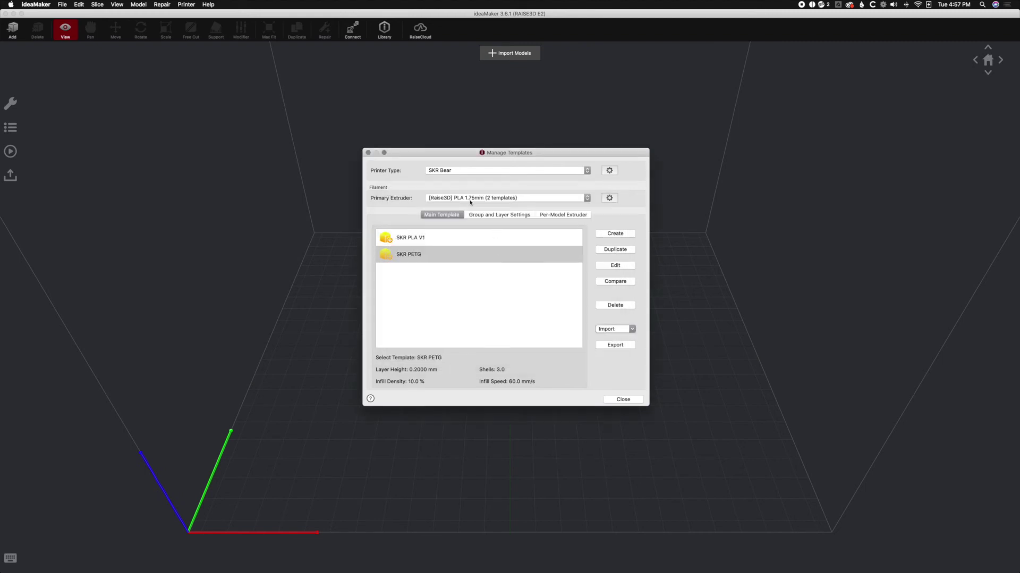
- Examine the flowrate and custom GCode settings of the [Raise3D] PLA 1.75mm filament, leaving them unsaved
{"action": "left_click", "coordinate": [609, 198]}
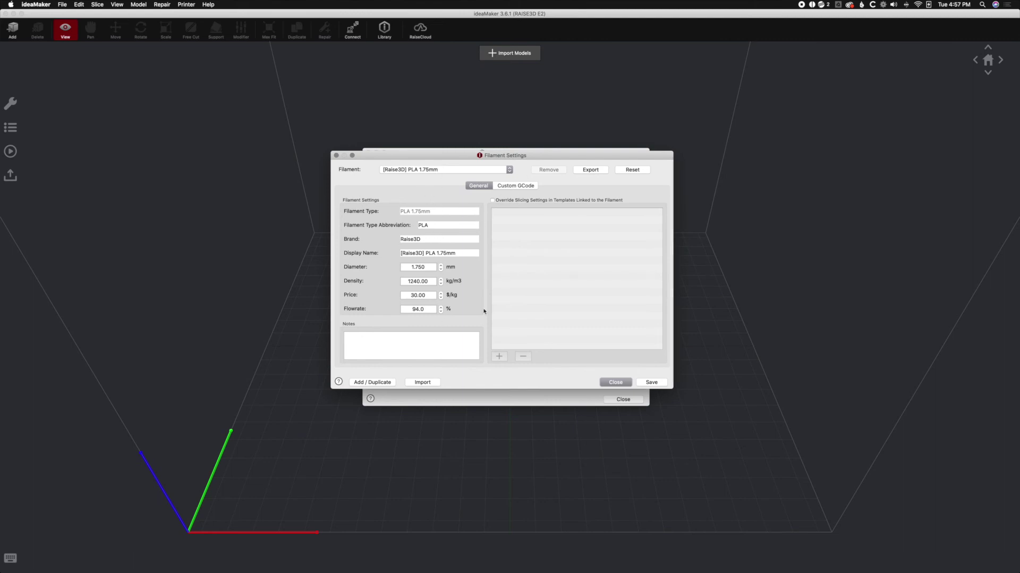
{"action": "left_click", "coordinate": [515, 186]}
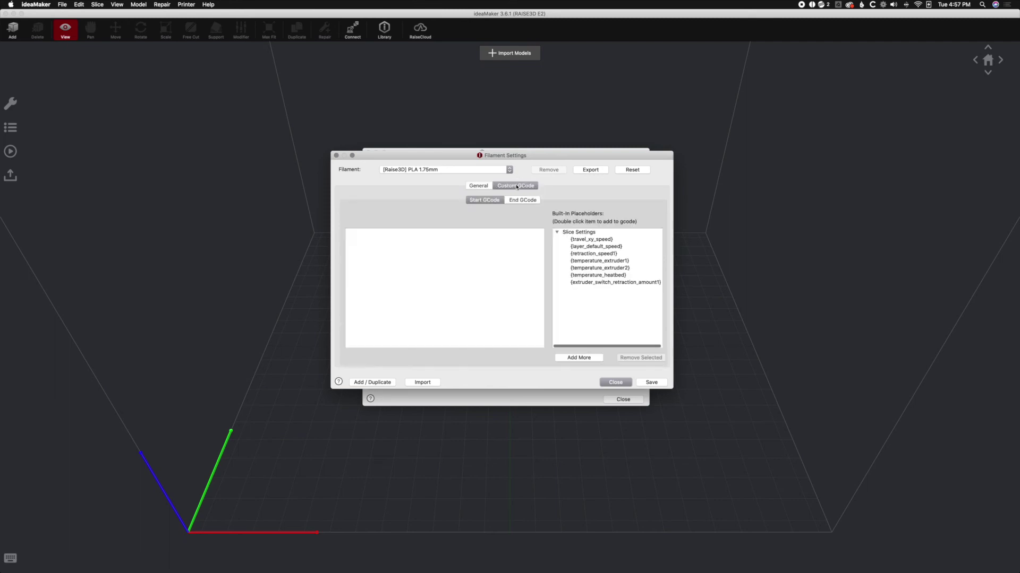
{"action": "left_click", "coordinate": [479, 185]}
{"action": "left_click", "coordinate": [422, 309]}
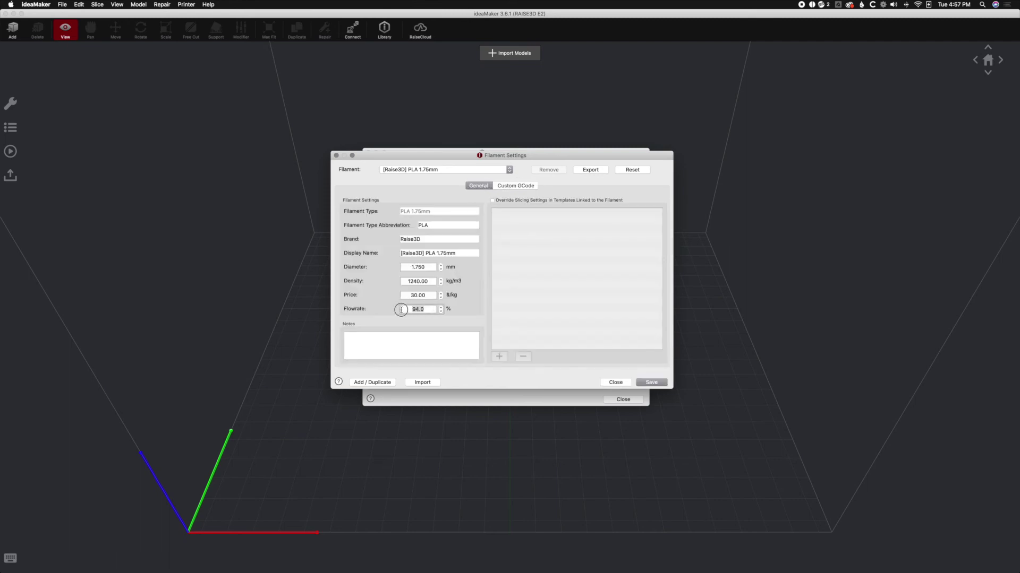
{"action": "left_click", "coordinate": [619, 384]}
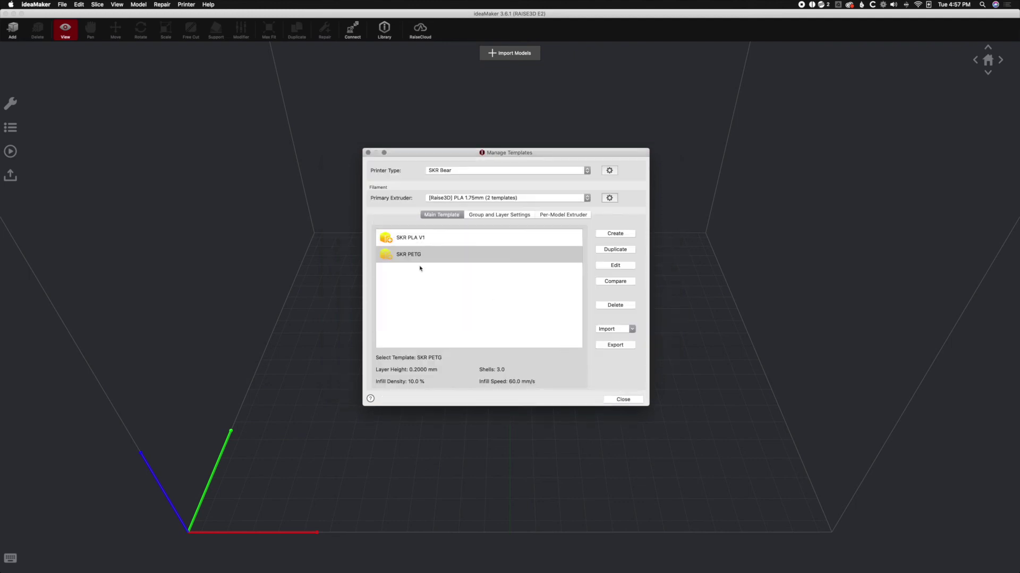
- Open the advanced settings of the SKR PLA V1 template and dismiss the introductory tips
{"action": "double_click", "coordinate": [418, 239]}
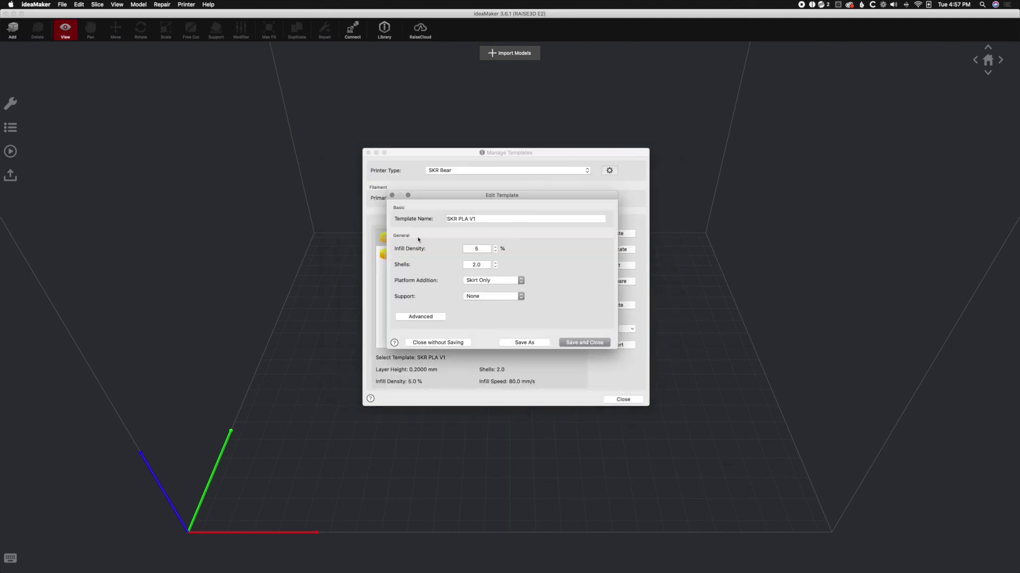
{"action": "left_click", "coordinate": [432, 317]}
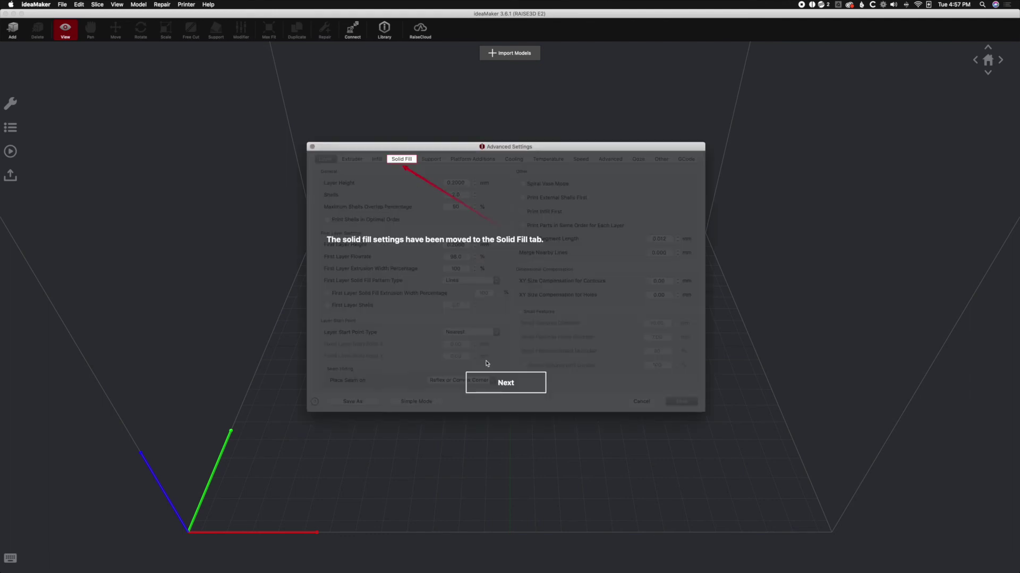
{"action": "left_click", "coordinate": [493, 383]}
{"action": "left_click", "coordinate": [493, 382]}
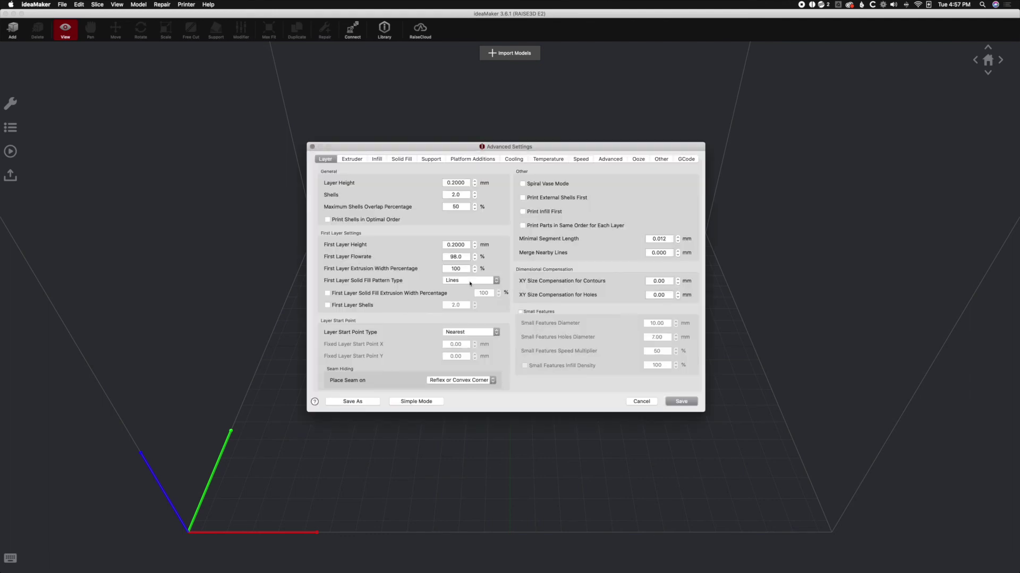
- Examine the extruder, infill, solid fill, support, platform additions and cooling settings of the SKR PLA V1 template
{"action": "left_click", "coordinate": [353, 159]}
{"action": "left_click", "coordinate": [377, 160]}
{"action": "left_click", "coordinate": [401, 159]}
{"action": "left_click", "coordinate": [428, 161]}
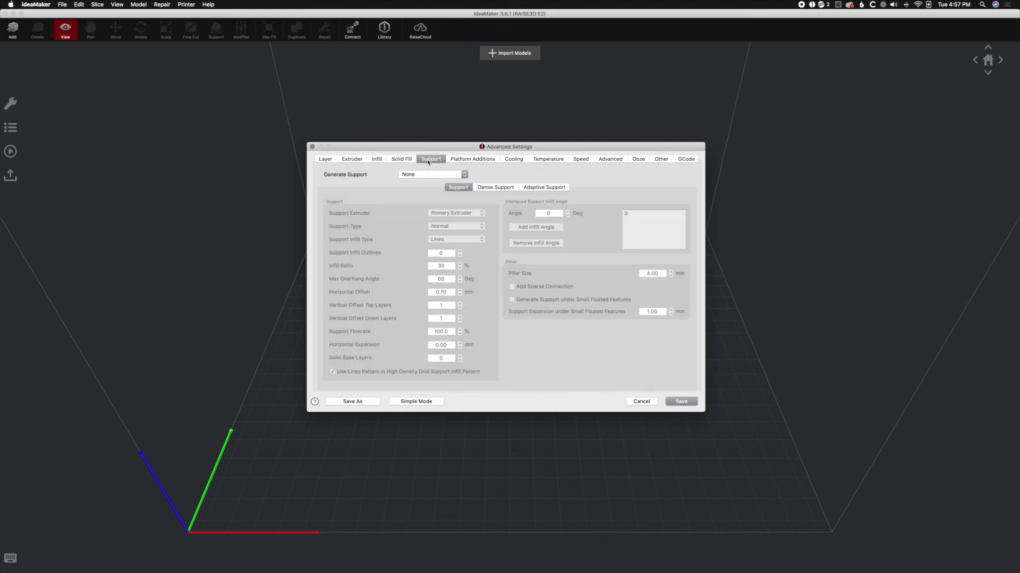
{"action": "left_click", "coordinate": [472, 159]}
{"action": "left_click", "coordinate": [514, 159]}
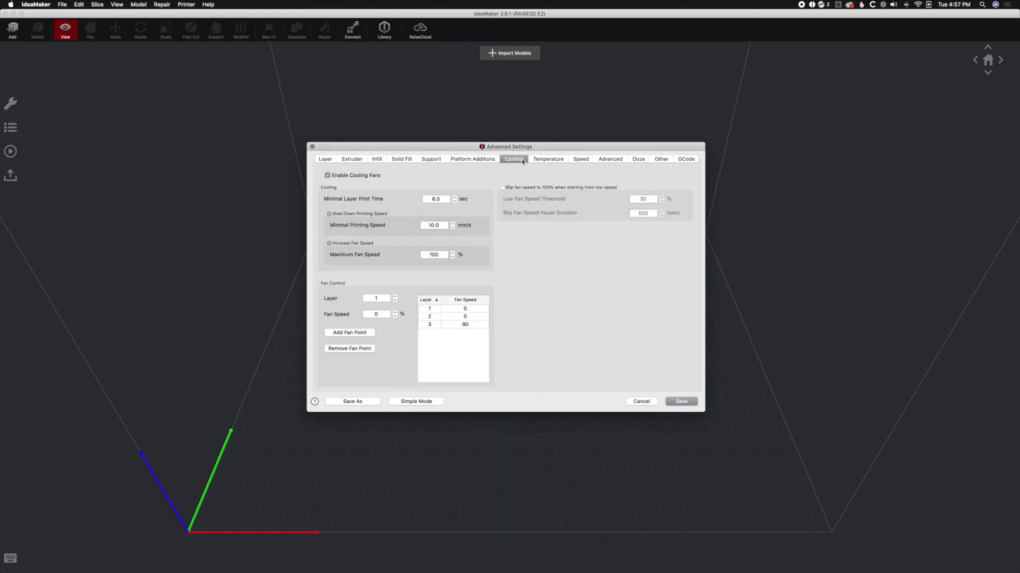
- Set the platform addition of the SKR PLA V1 template to Skirt Only and save the template
{"action": "left_click", "coordinate": [484, 160]}
{"action": "left_click", "coordinate": [430, 175]}
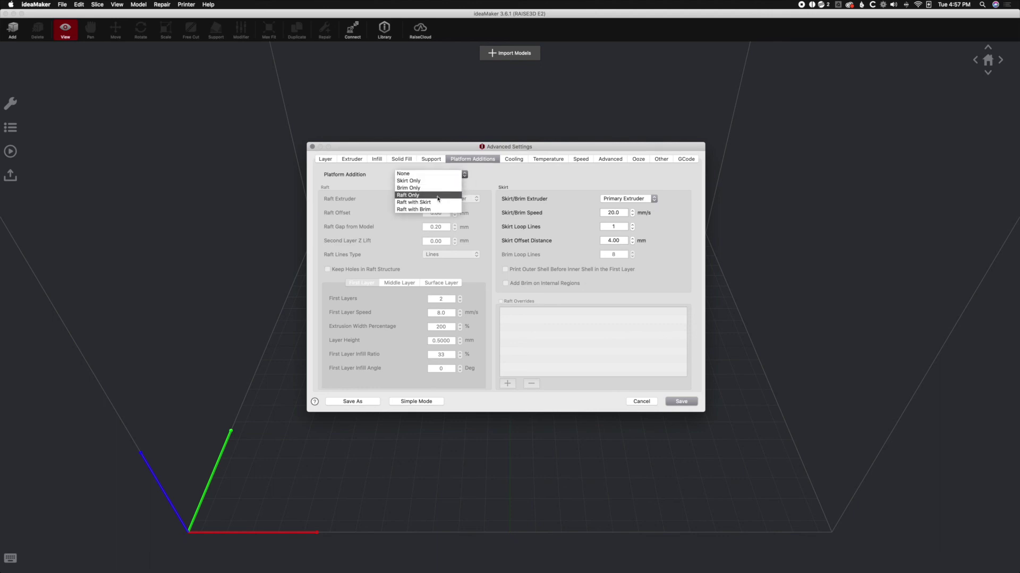
{"action": "left_click", "coordinate": [409, 181]}
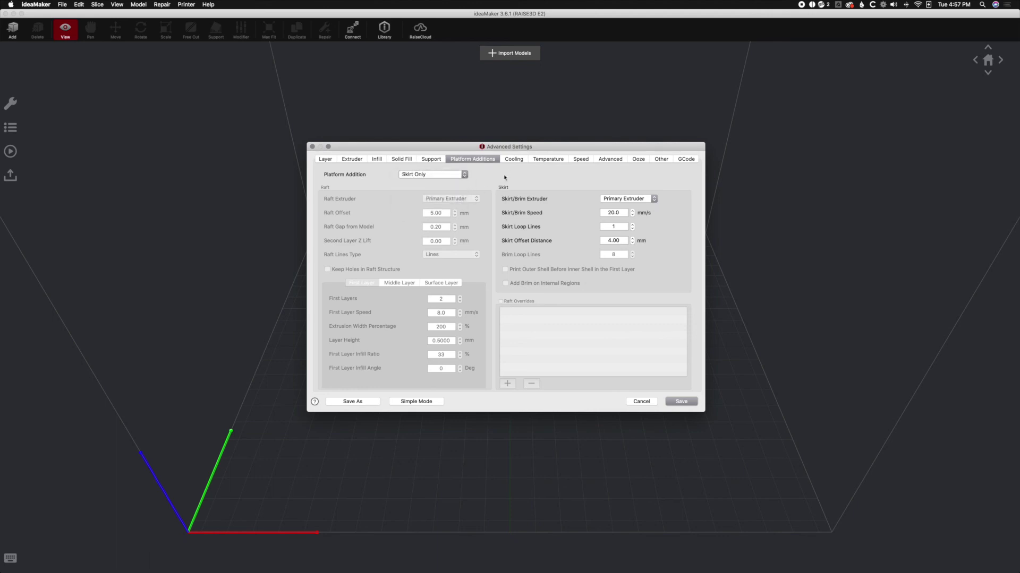
{"action": "left_click", "coordinate": [325, 160]}
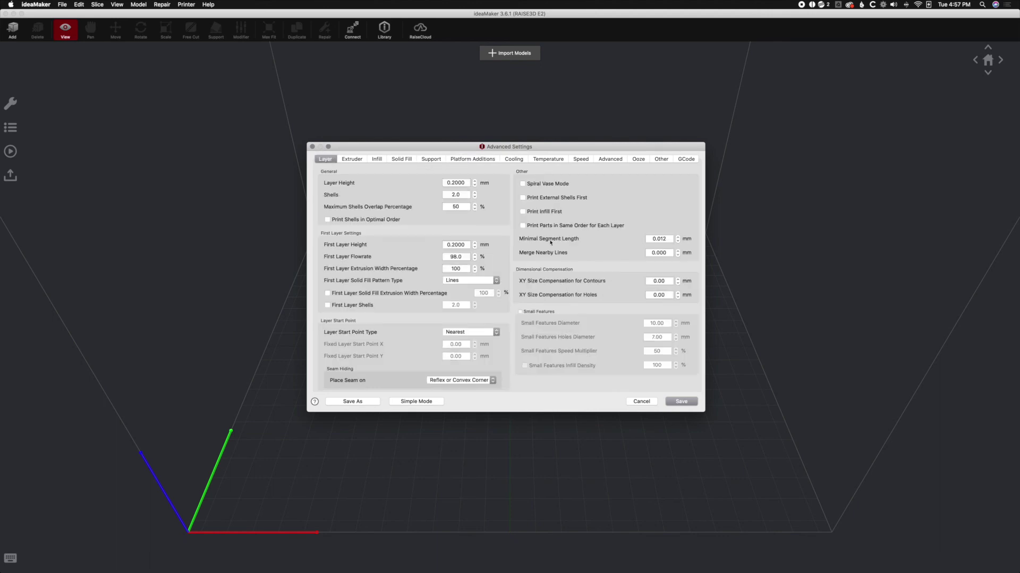
{"action": "left_click", "coordinate": [682, 402]}
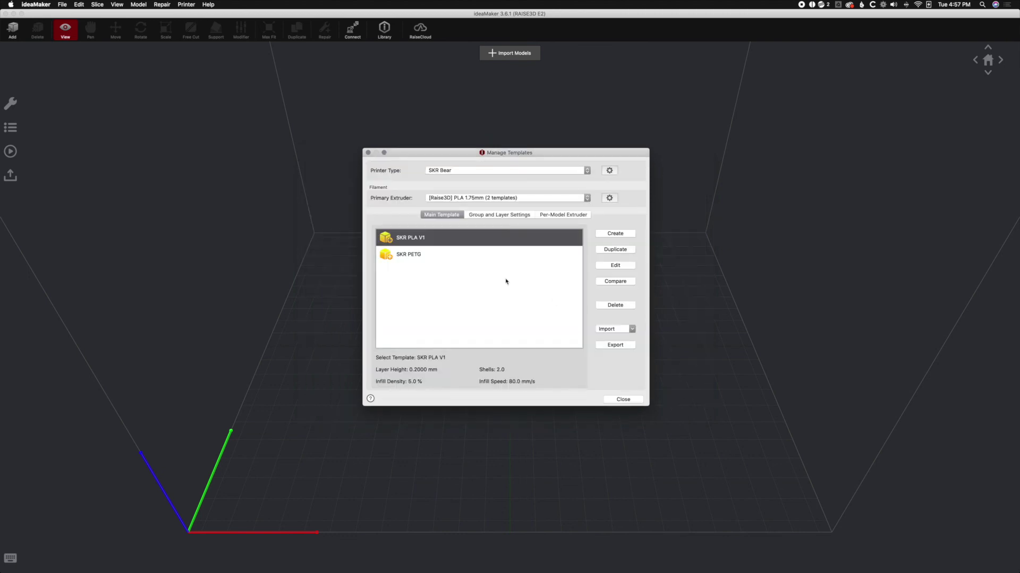